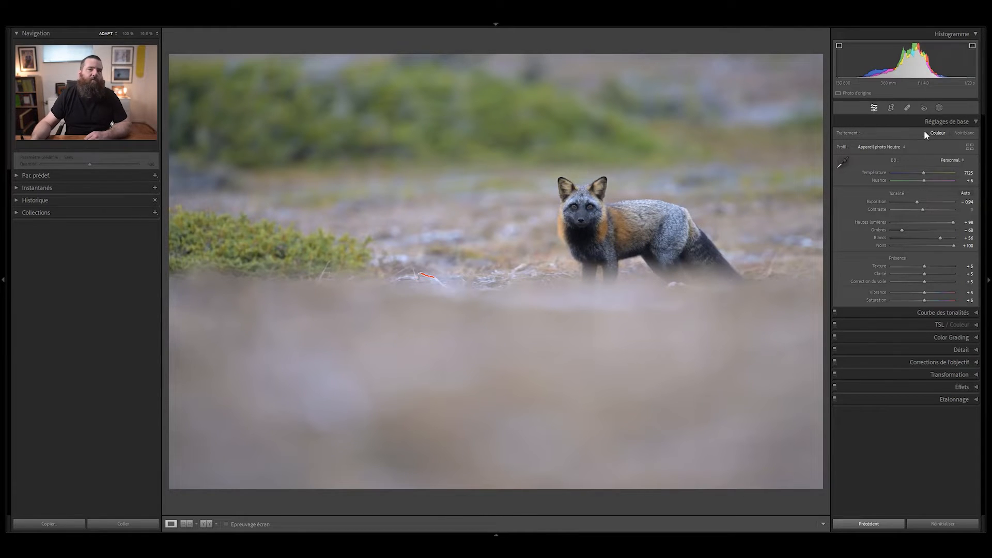
Step: Create a mask that automatically selects the fox as subject and add a brush component to that mask
{"action": "left_click", "coordinate": [939, 109]}
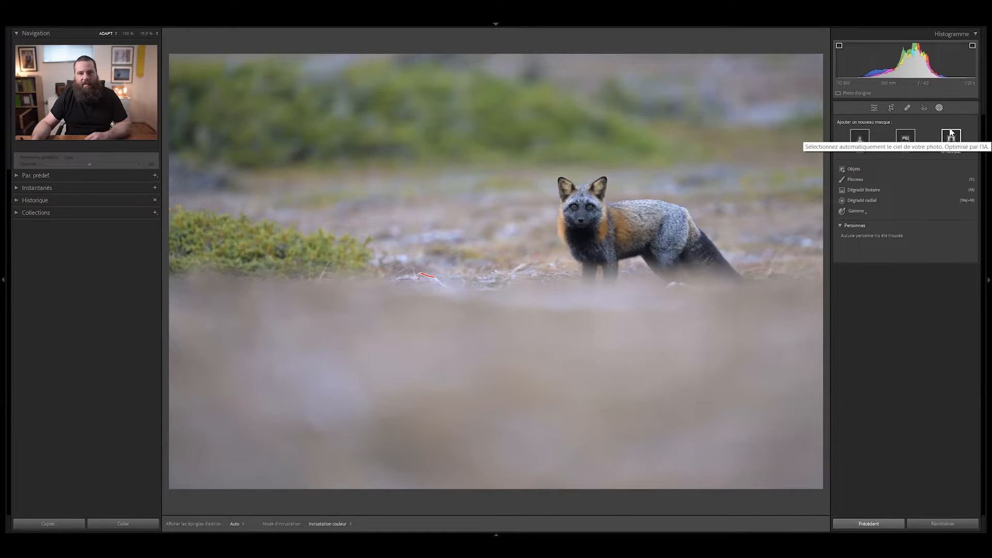
{"action": "left_click", "coordinate": [860, 140]}
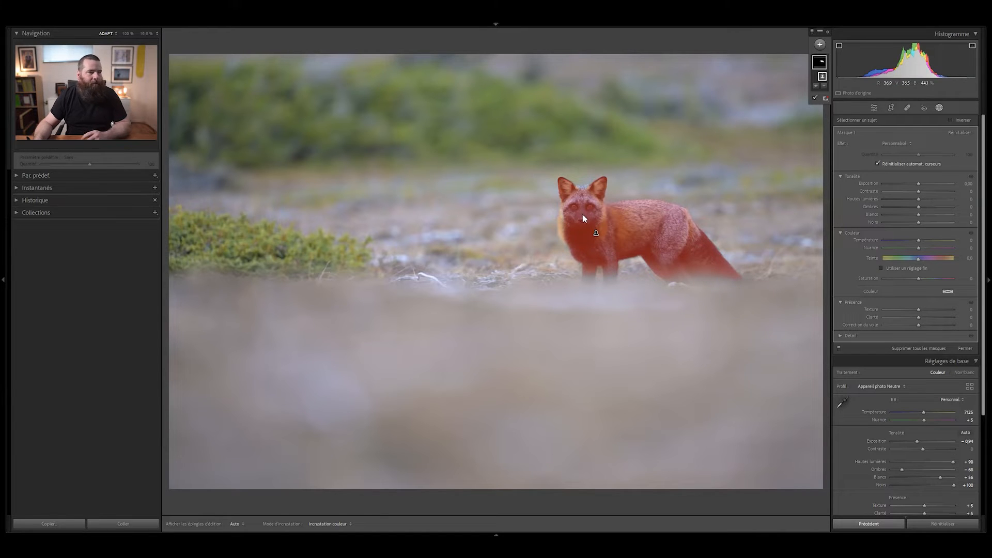
{"action": "left_click", "coordinate": [816, 86]}
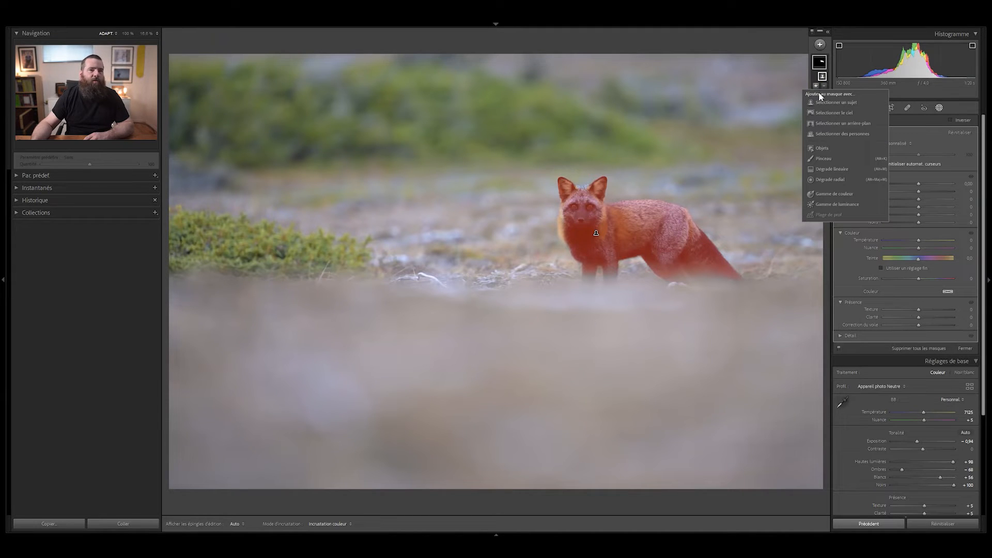
{"action": "left_click", "coordinate": [822, 159]}
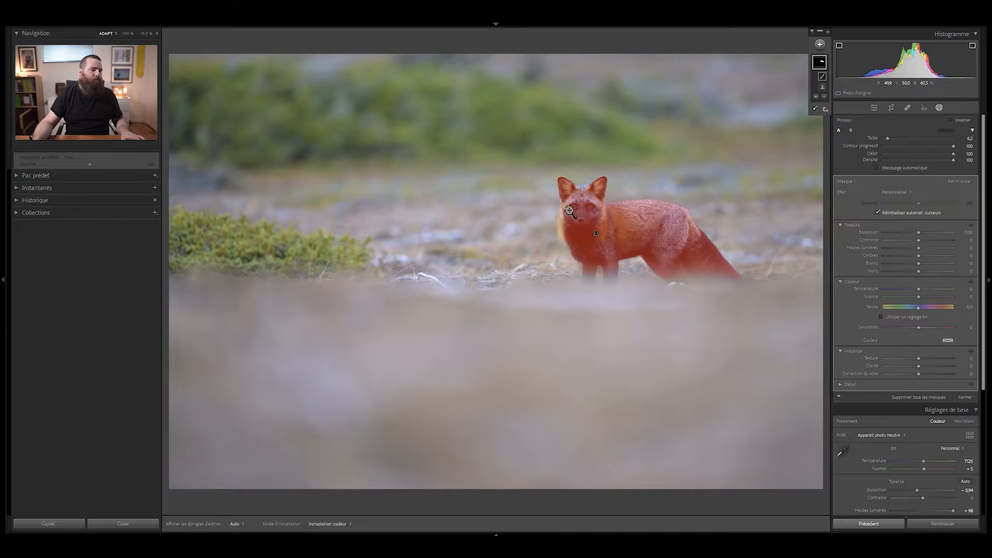
Step: Paint the missed fur along the fox's cheek and chest edge and on top of its head into the mask
{"action": "left_click", "coordinate": [568, 210]}
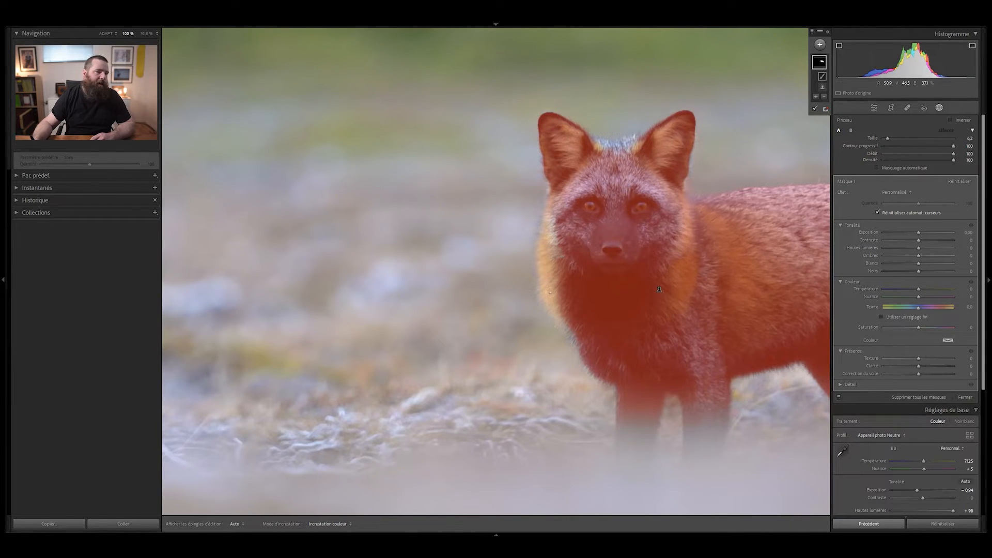
{"action": "key", "text": "h"}
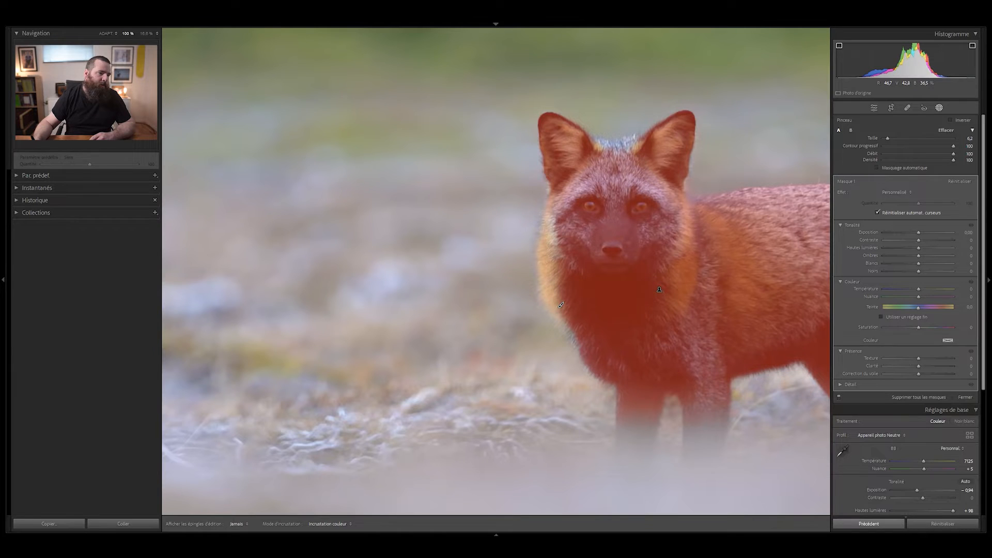
{"action": "left_click_drag", "start_coordinate": [562, 196], "coordinate": [563, 271]}
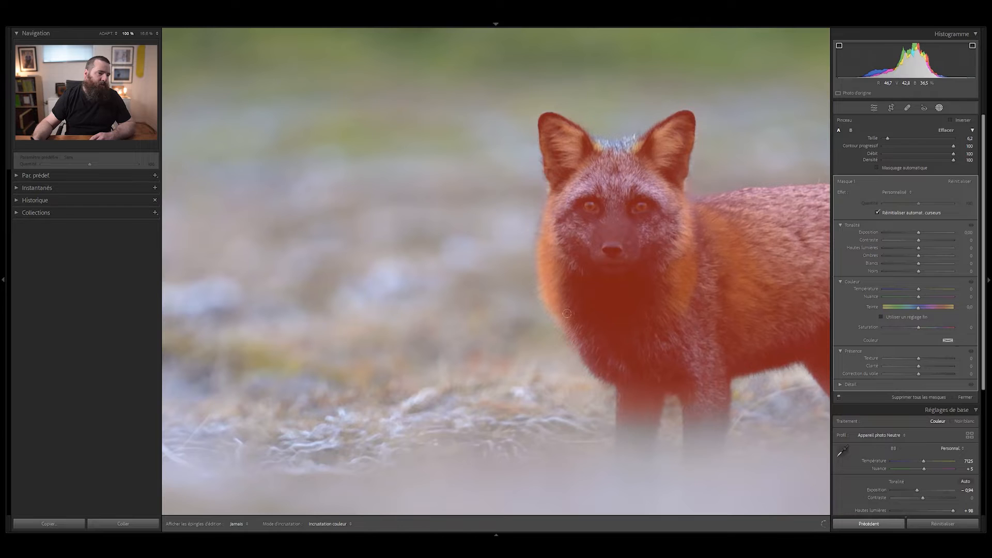
{"action": "mouse_move", "coordinate": [626, 150]}
{"action": "left_mouse_down"}
{"action": "mouse_move", "coordinate": [630, 143]}
{"action": "mouse_move", "coordinate": [585, 138]}
{"action": "mouse_move", "coordinate": [612, 141]}
{"action": "left_mouse_up"}
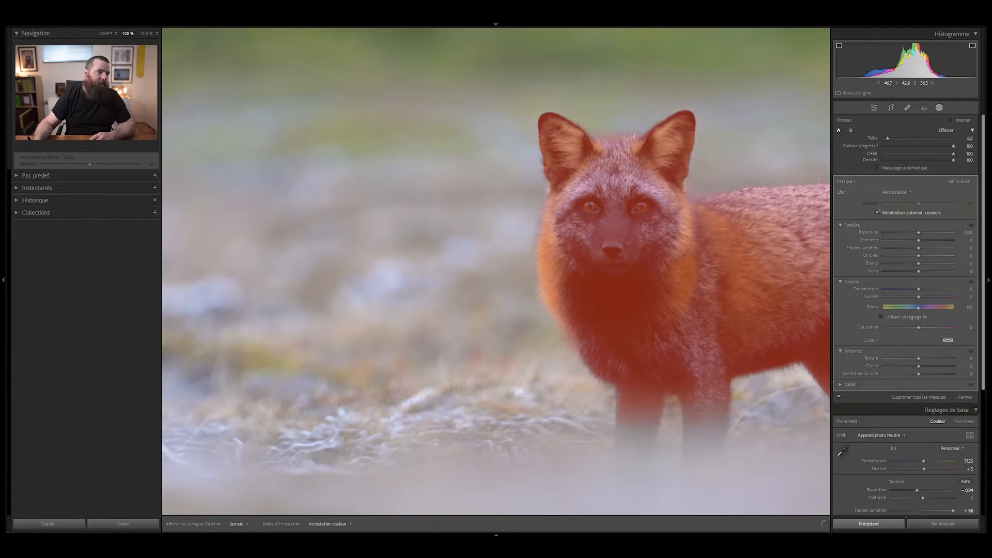
{"action": "key", "text": "h"}
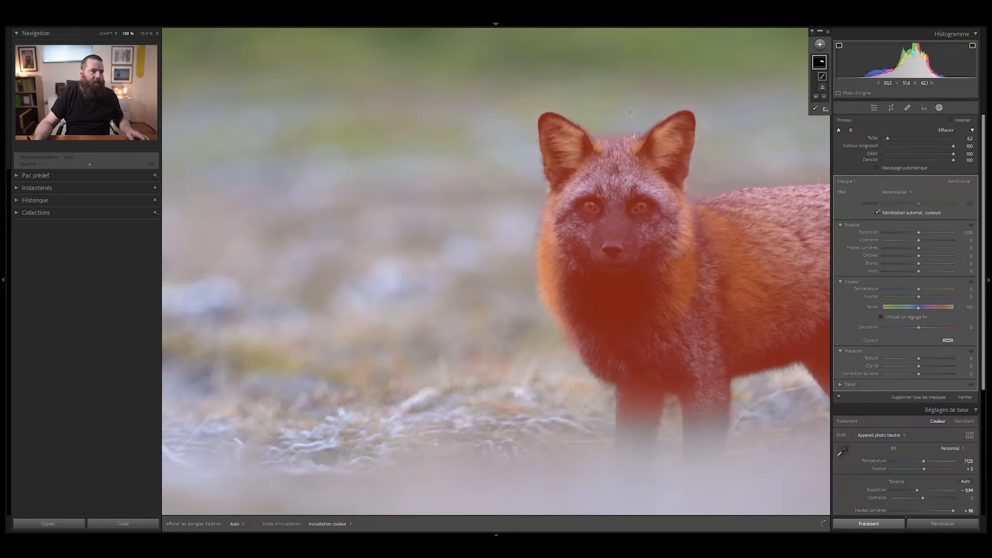
Step: Reduce the eraser brush size to 3.4 for cleaning up the mask edge between the fox's ears
{"action": "key", "text": "alt"}
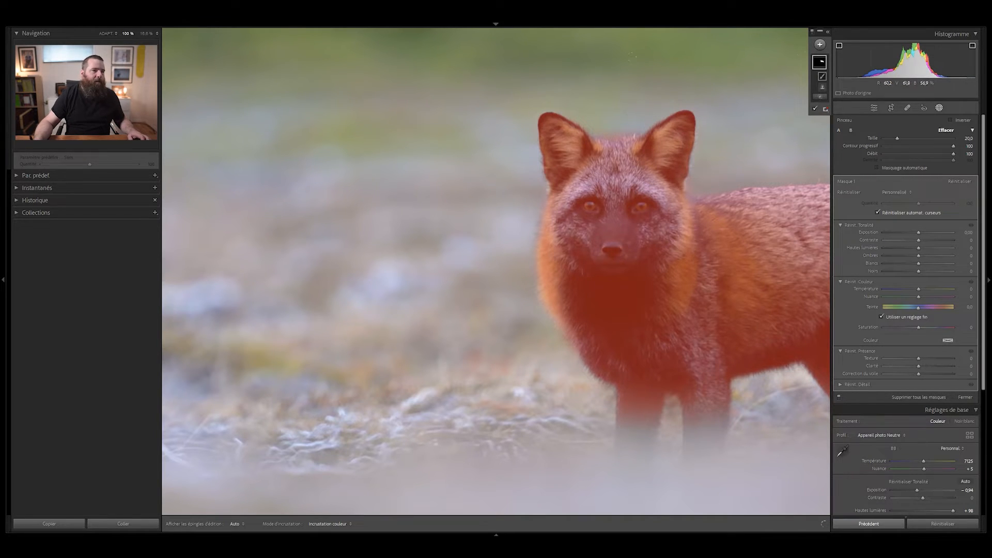
{"action": "left_click_drag", "start_coordinate": [888, 137], "coordinate": [885, 138]}
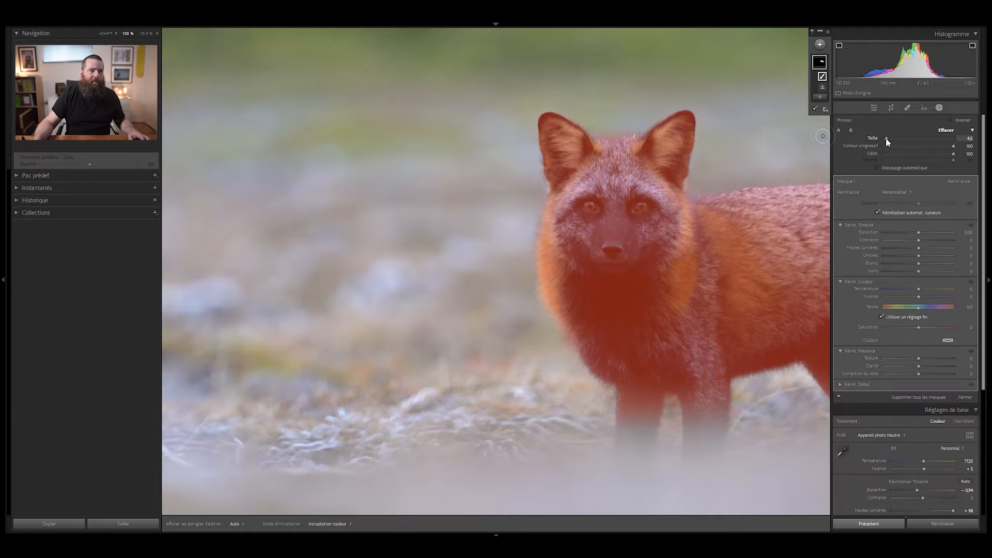
{"action": "key", "text": "h"}
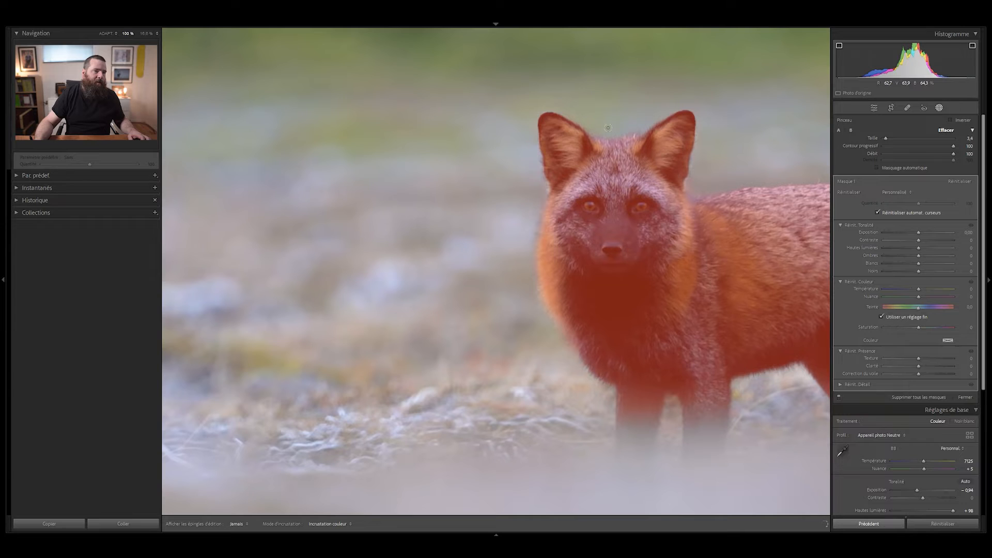
{"action": "key", "text": "h"}
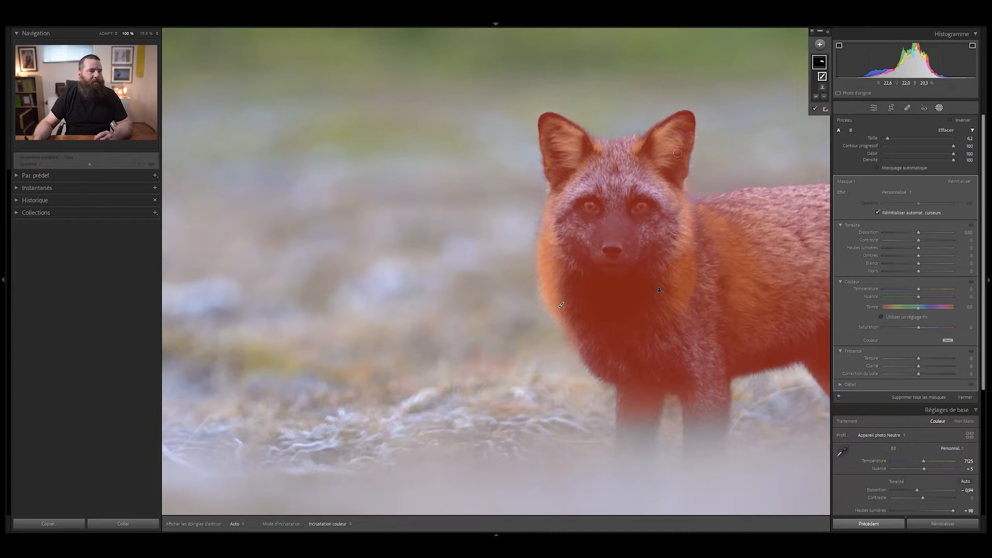
{"action": "left_click", "coordinate": [617, 197]}
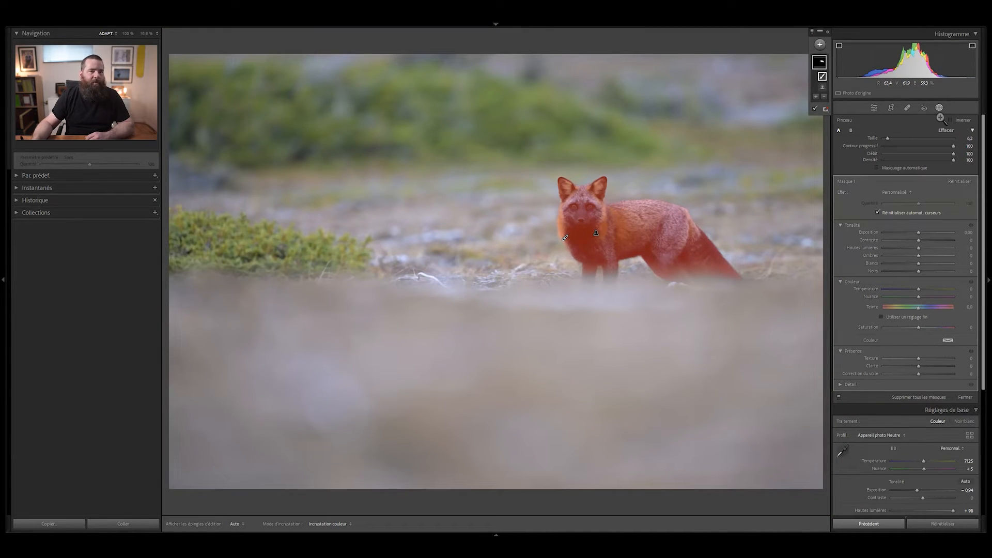
Step: Hide the mask overlay and set the fox mask's exposure to 0.38
{"action": "left_click", "coordinate": [815, 109]}
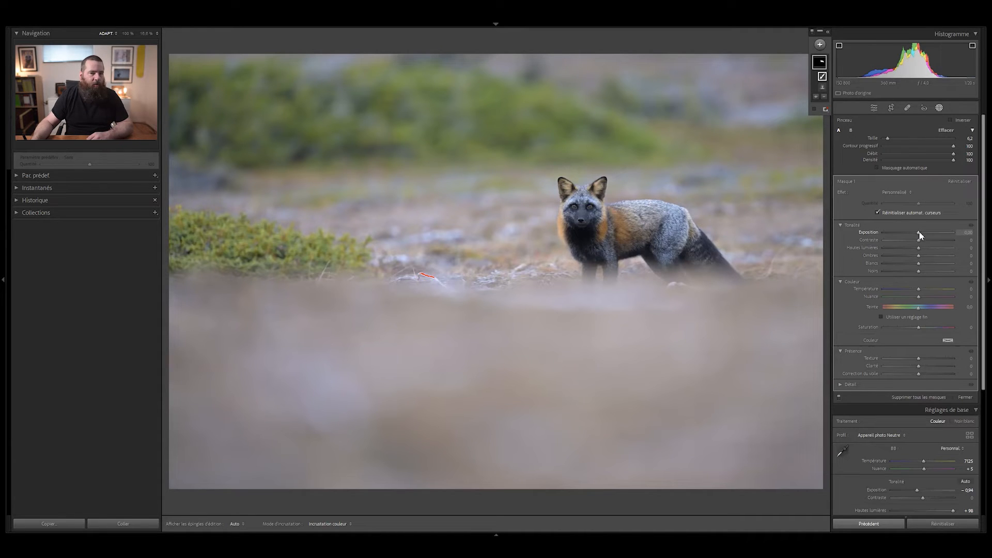
{"action": "key", "text": "shift+w"}
{"action": "left_click_drag", "start_coordinate": [919, 233], "coordinate": [925, 235]}
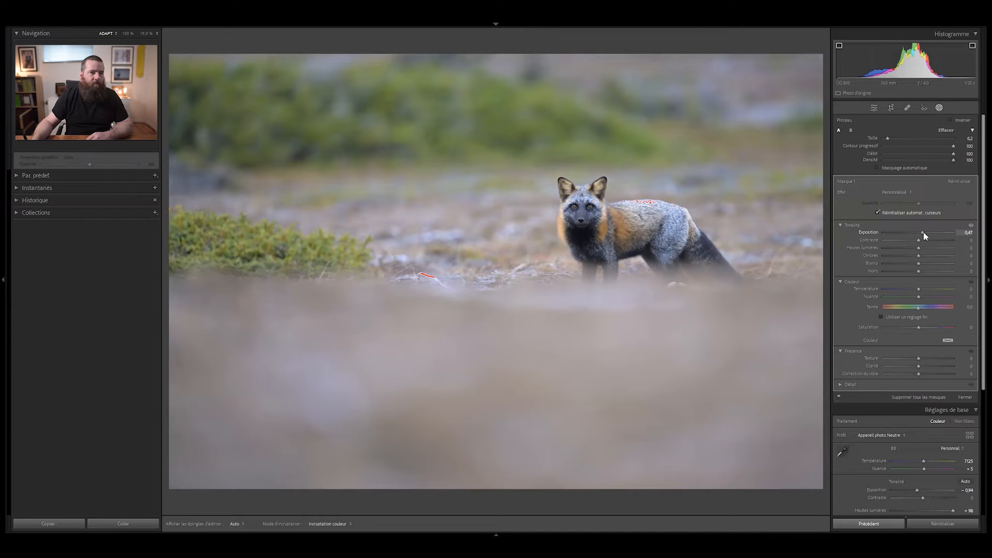
{"action": "left_click_drag", "start_coordinate": [924, 235], "coordinate": [922, 234]}
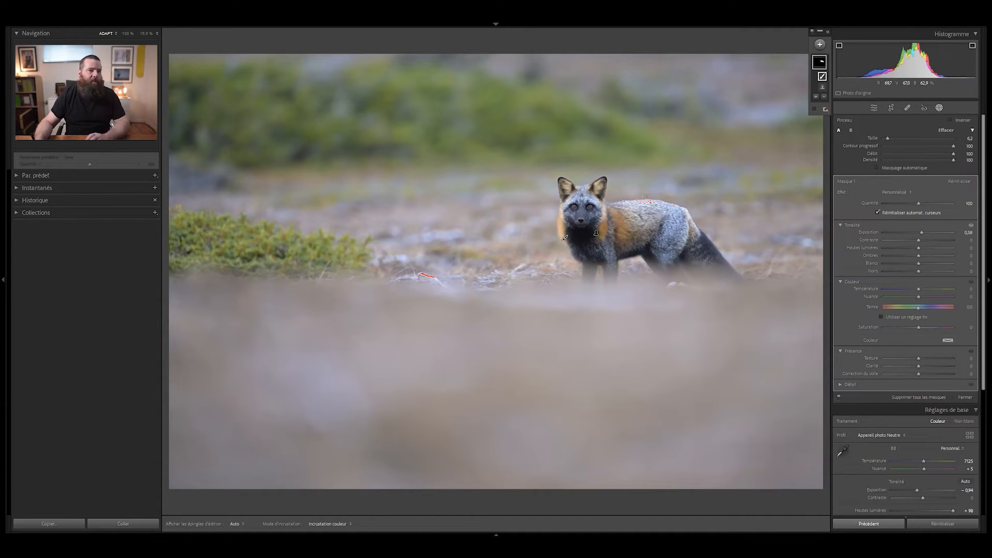
Step: Set the fox mask's highlights to -35 and its shadows to 23
{"action": "left_click", "coordinate": [912, 247]}
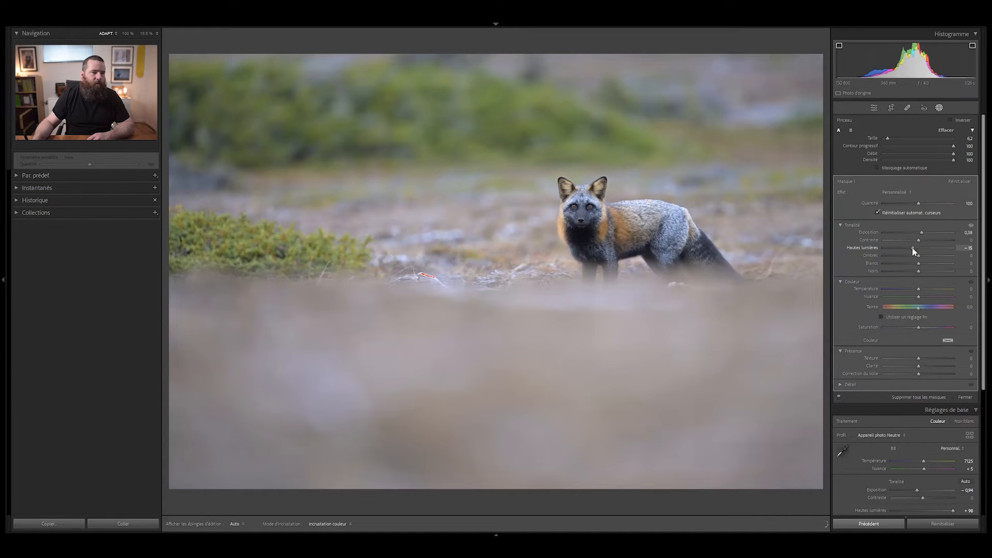
{"action": "left_click_drag", "start_coordinate": [912, 251], "coordinate": [911, 251]}
{"action": "left_click_drag", "start_coordinate": [921, 256], "coordinate": [923, 256]}
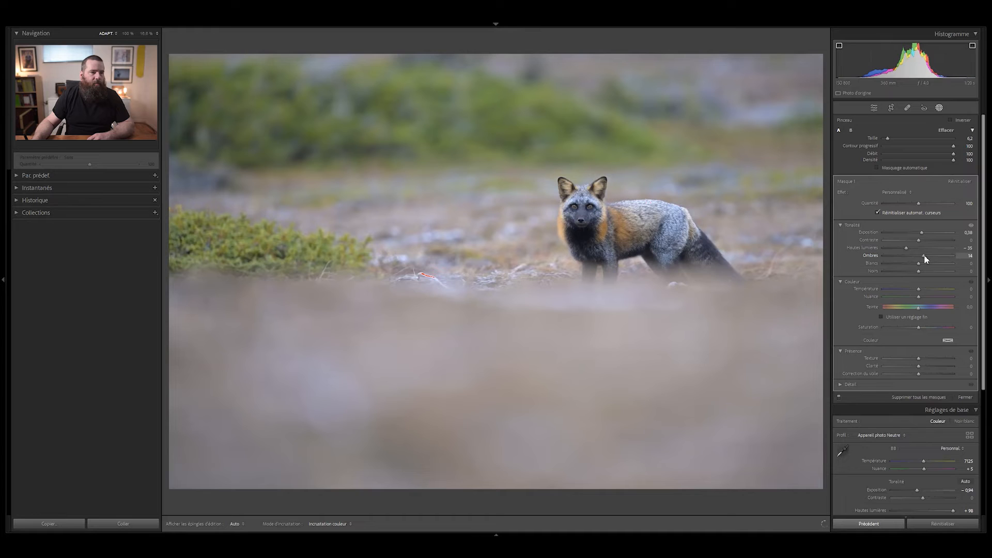
{"action": "left_click_drag", "start_coordinate": [925, 256], "coordinate": [926, 256]}
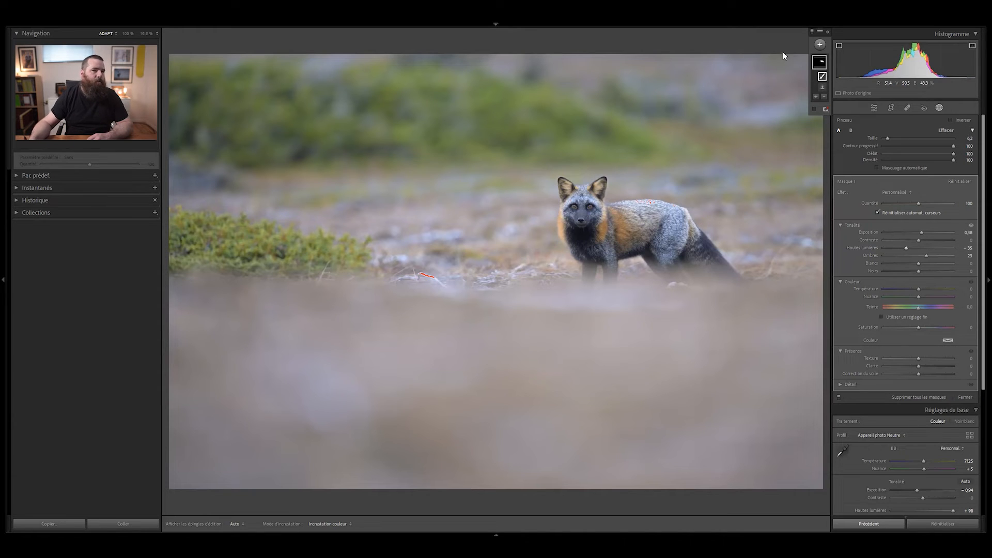
Step: Duplicate and invert the fox mask, and select the inverted background mask for editing
{"action": "right_click", "coordinate": [821, 63]}
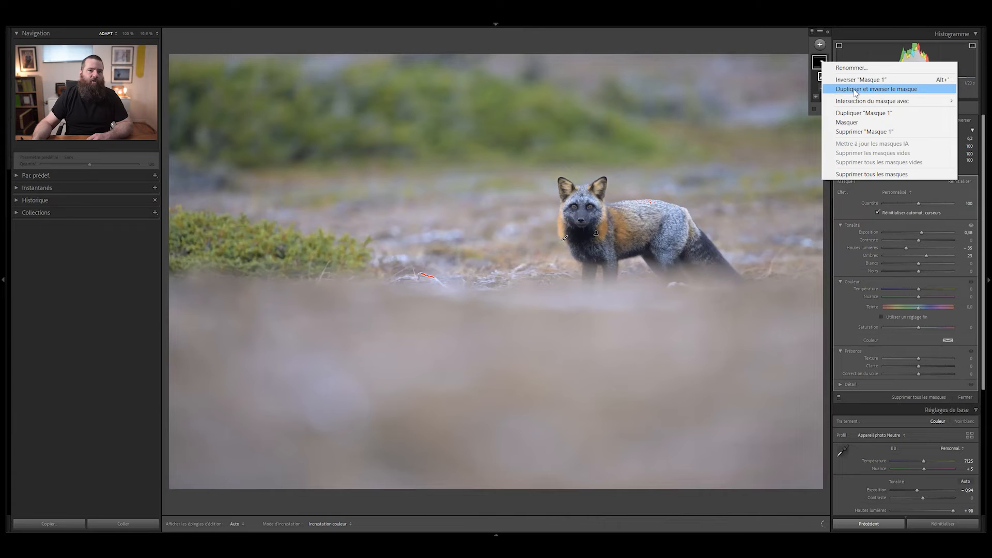
{"action": "left_click", "coordinate": [875, 90]}
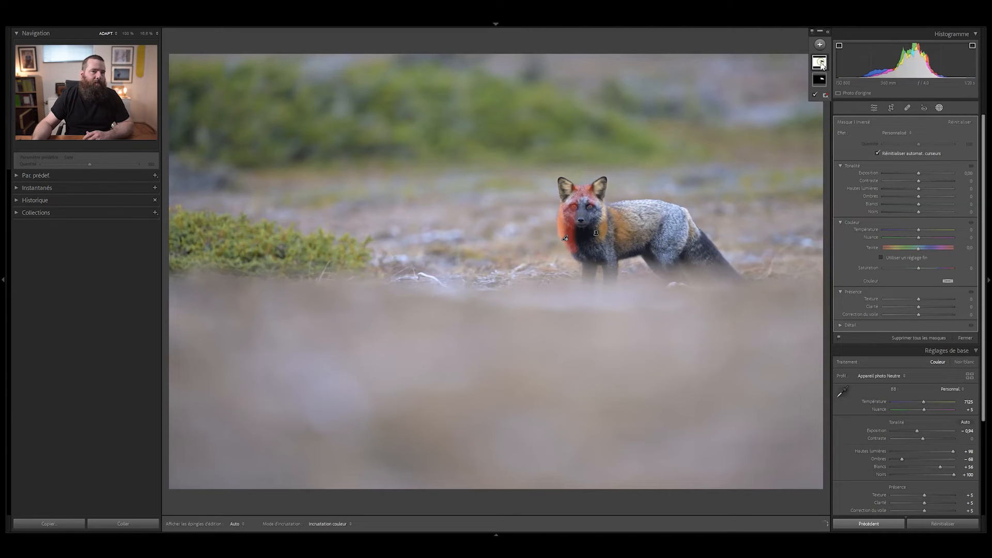
{"action": "left_click", "coordinate": [820, 63]}
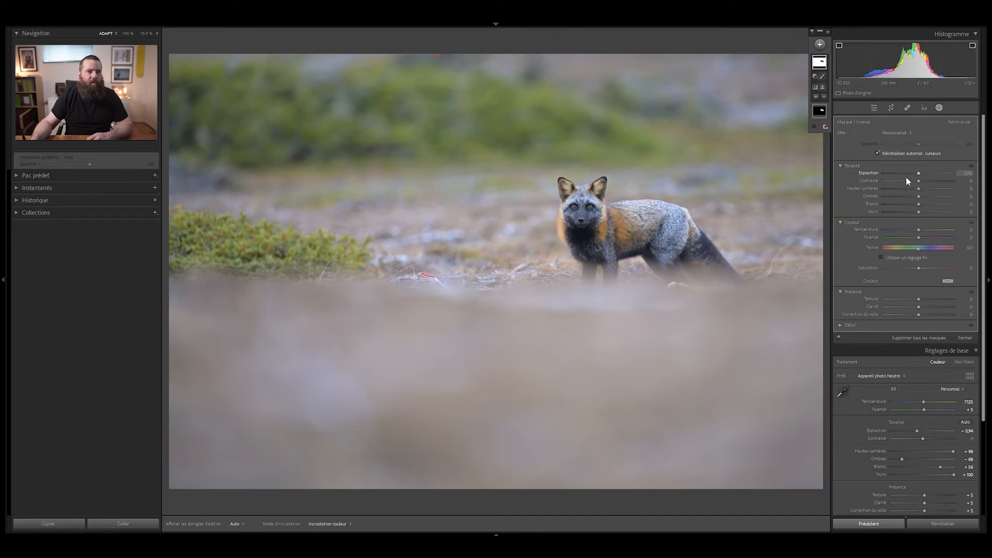
Step: Adjust the inverted background mask with exposure -0.34, shadows -23, blacks -14 and temperature 7
{"action": "left_click_drag", "start_coordinate": [917, 173], "coordinate": [916, 176]}
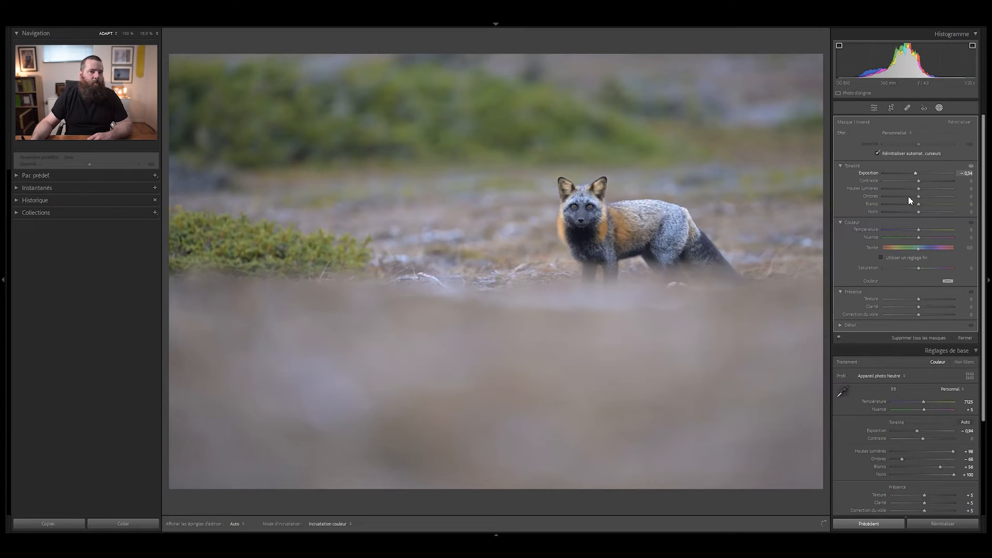
{"action": "left_click", "coordinate": [905, 196]}
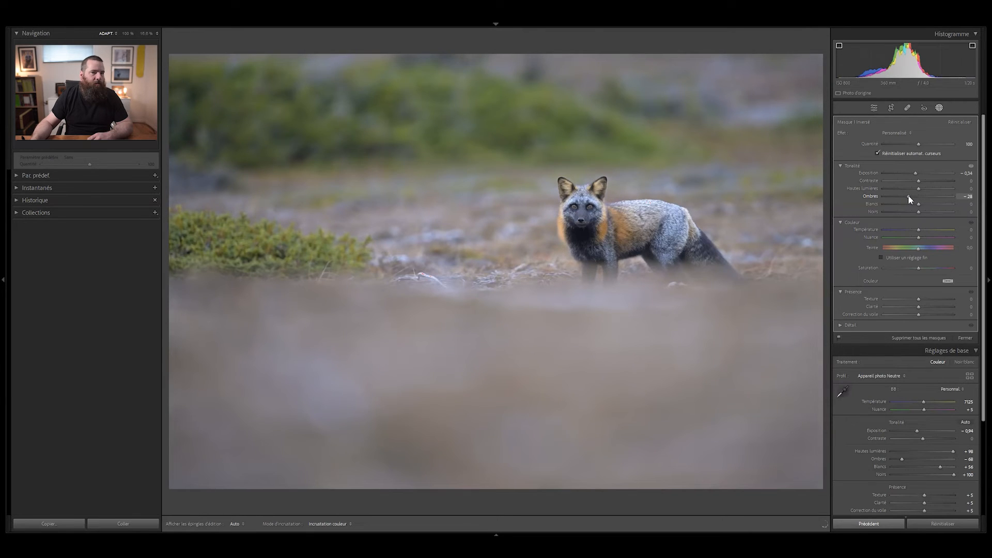
{"action": "left_click_drag", "start_coordinate": [908, 196], "coordinate": [910, 195]}
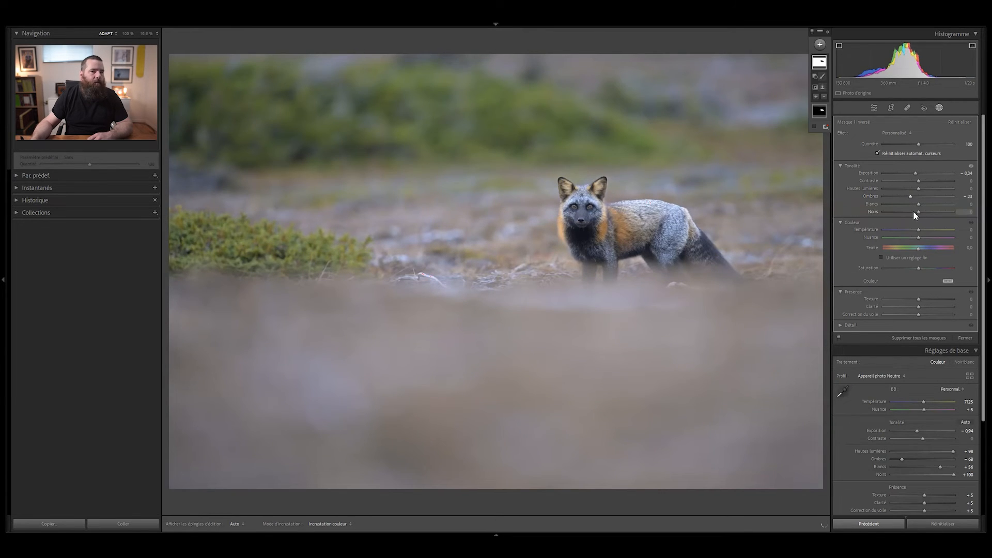
{"action": "left_click", "coordinate": [913, 211]}
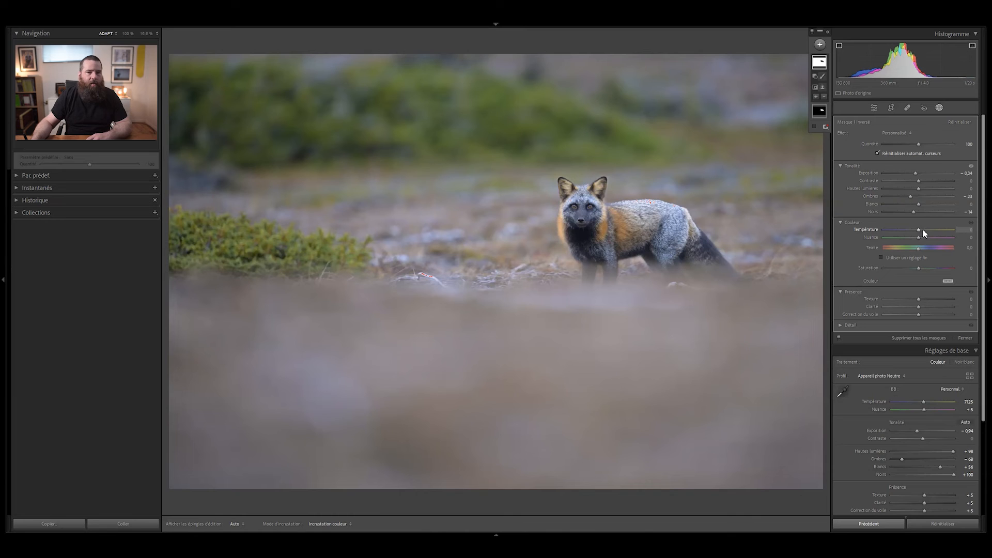
{"action": "left_click_drag", "start_coordinate": [921, 230], "coordinate": [922, 230]}
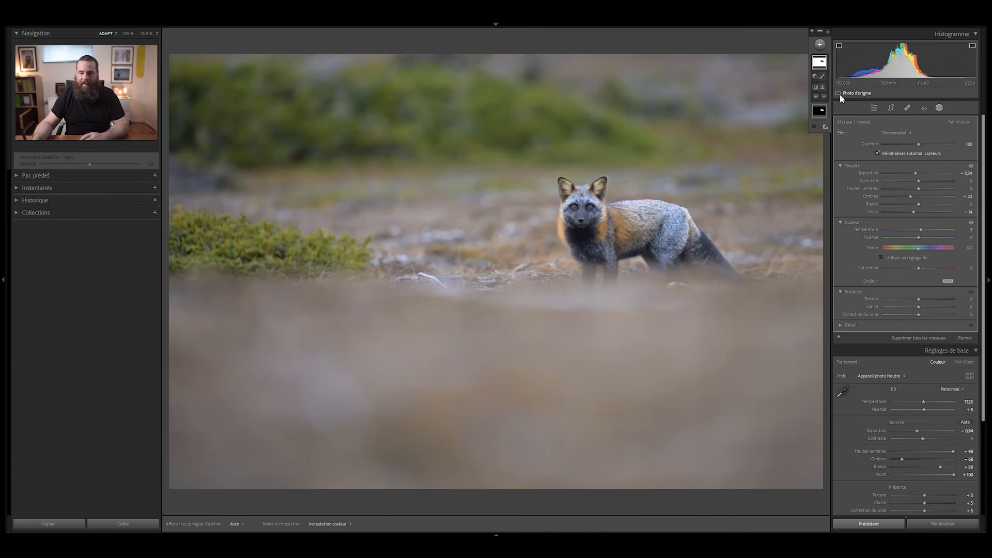
Step: Switch the effect of all masks off and back on to compare the photo before and after
{"action": "left_click", "coordinate": [811, 32]}
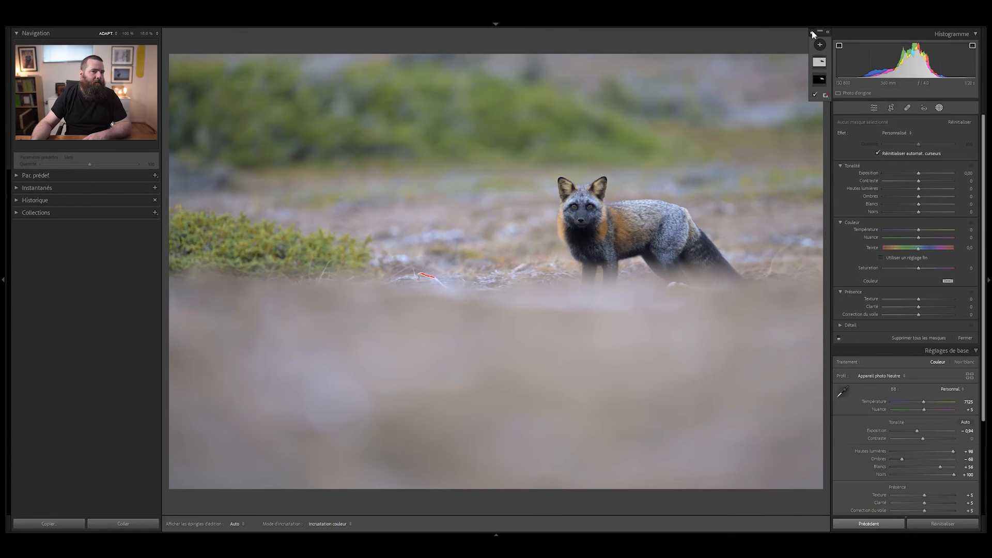
{"action": "left_click", "coordinate": [811, 32]}
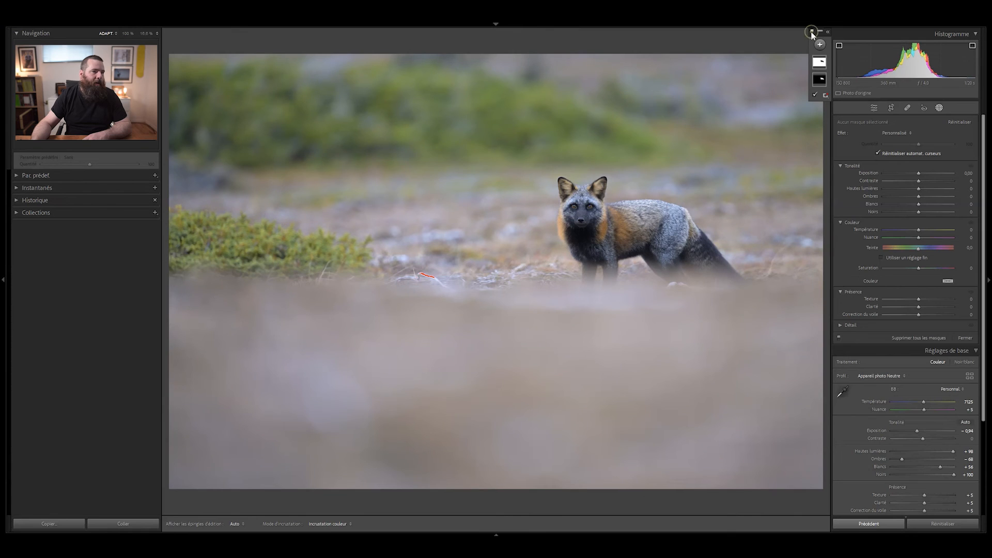